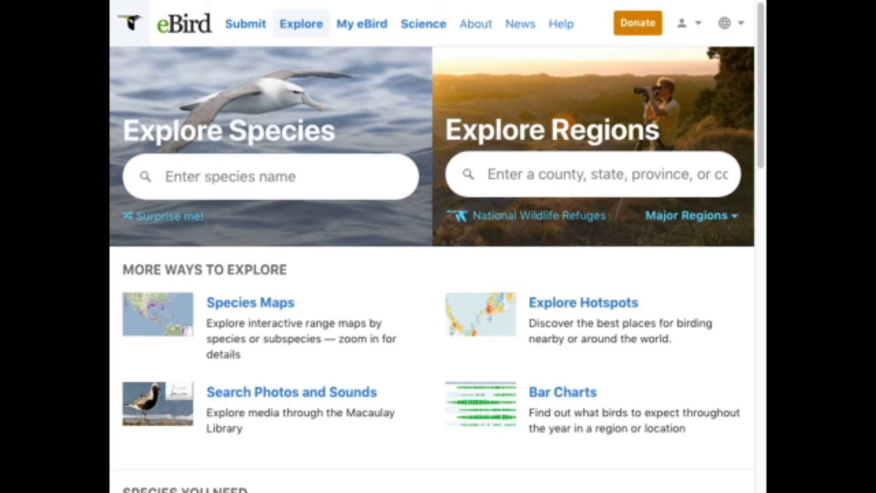
# Start a new checklist submission and find Santa Cruz, California, United States (US) on the location map.
pyautogui.click(245, 24)
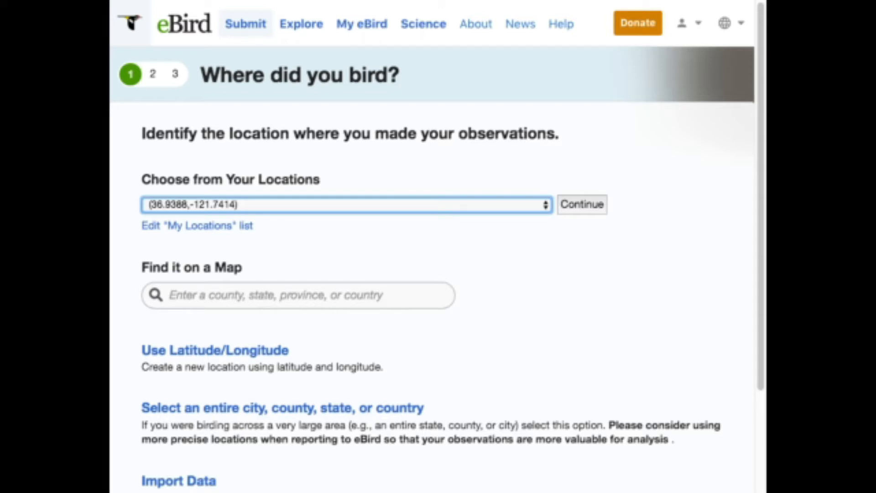
pyautogui.click(181, 295)
pyautogui.write('Santa ')
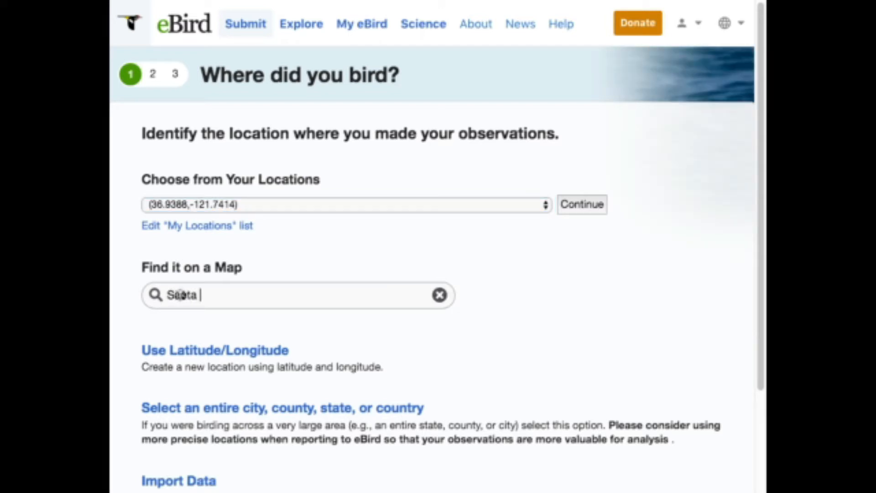
pyautogui.write('Cruz')
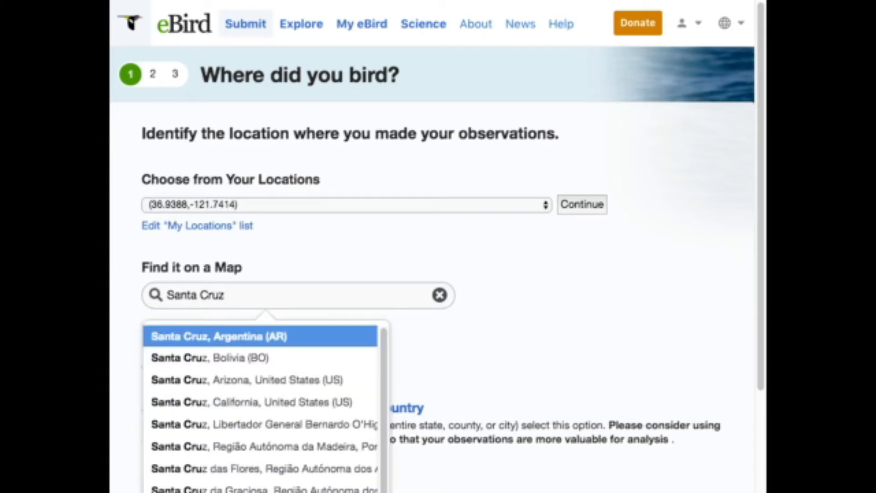
pyautogui.press('Down')
pyautogui.press('Down')
pyautogui.press('Down')
pyautogui.press('Return')
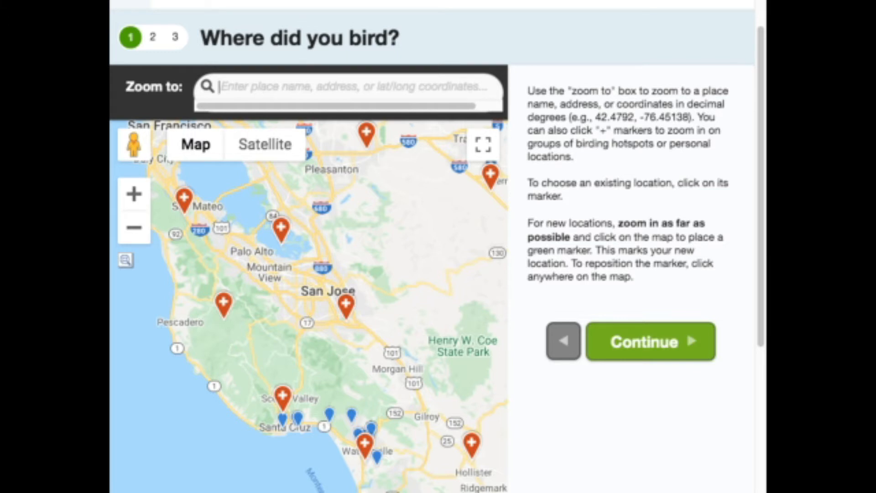
# Locate the Neary Lagoon hotspot in Santa Cruz on the map and continue with it as the birding location.
pyautogui.moveTo(311, 338); pyautogui.dragTo(301, 237)
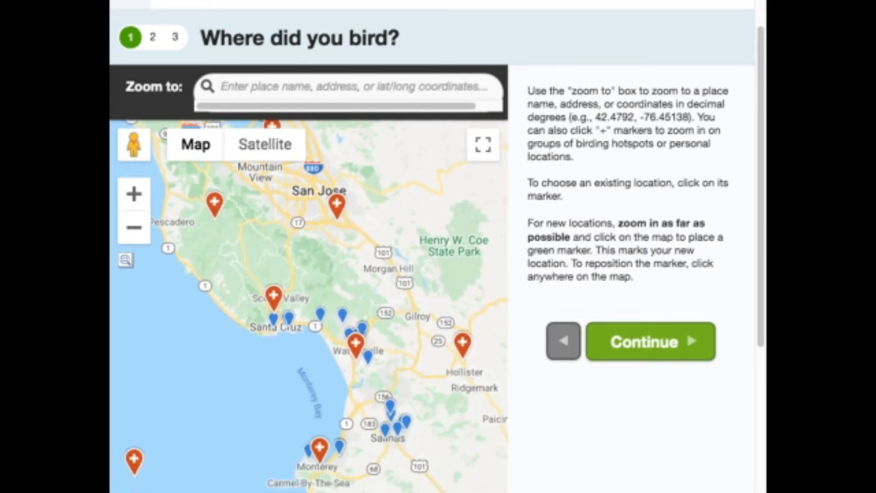
pyautogui.click(133, 194)
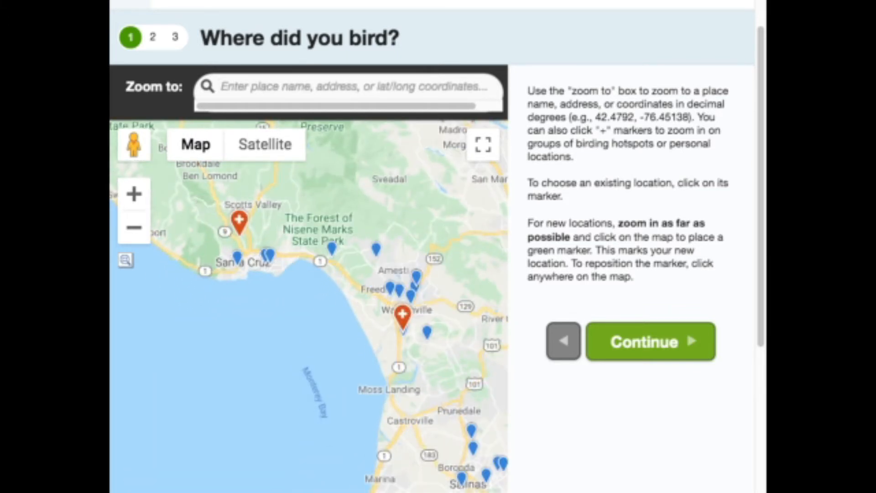
pyautogui.click(134, 194)
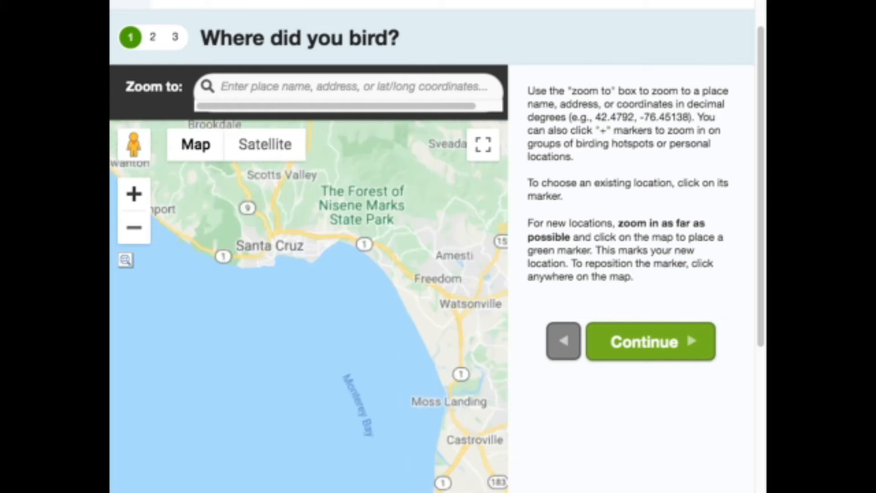
pyautogui.click(134, 194)
pyautogui.moveTo(292, 237); pyautogui.dragTo(310, 393)
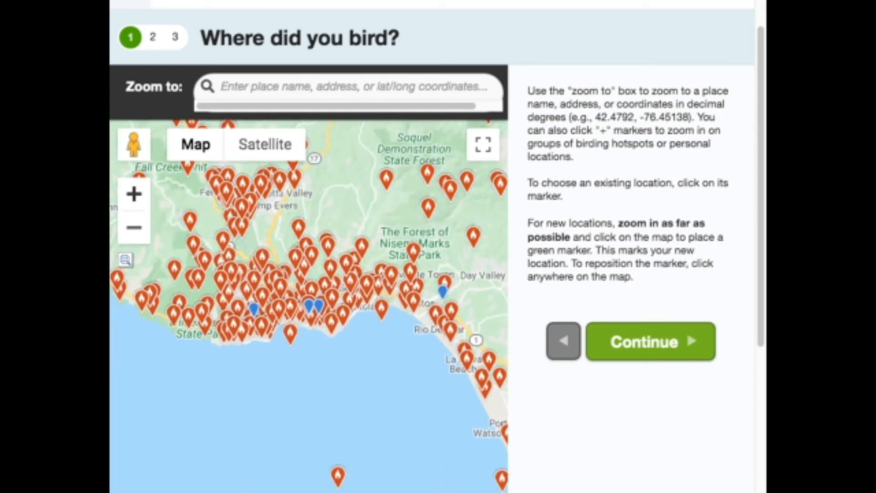
pyautogui.click(134, 194)
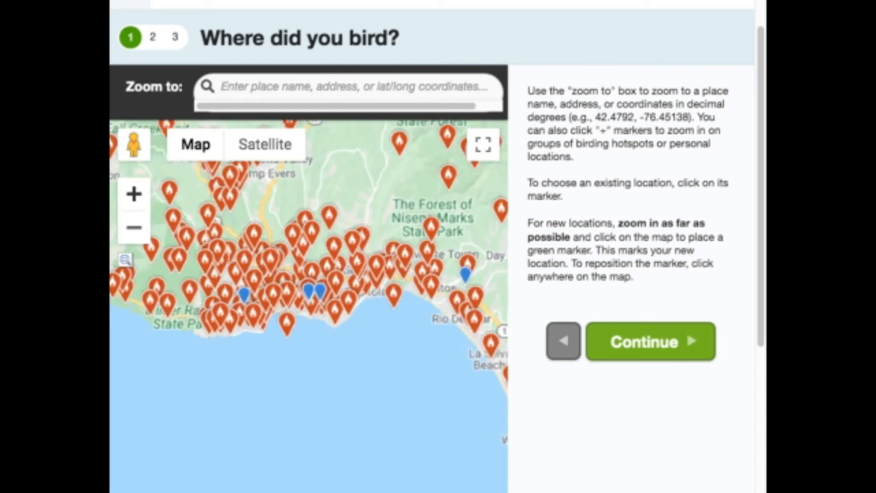
pyautogui.moveTo(237, 274); pyautogui.dragTo(392, 359)
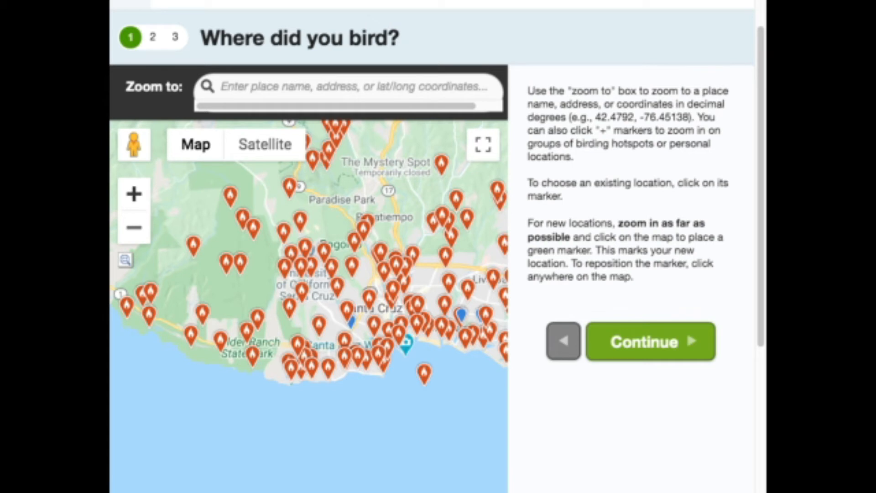
pyautogui.click(134, 194)
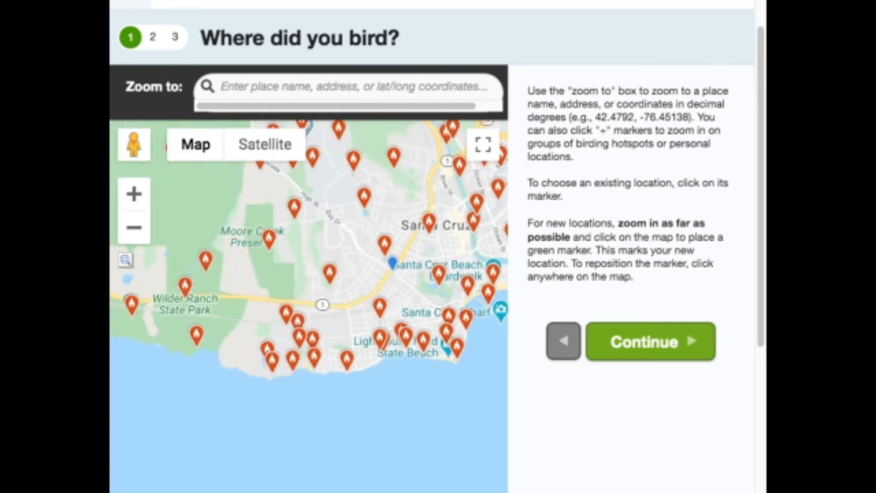
pyautogui.moveTo(283, 274); pyautogui.dragTo(333, 290)
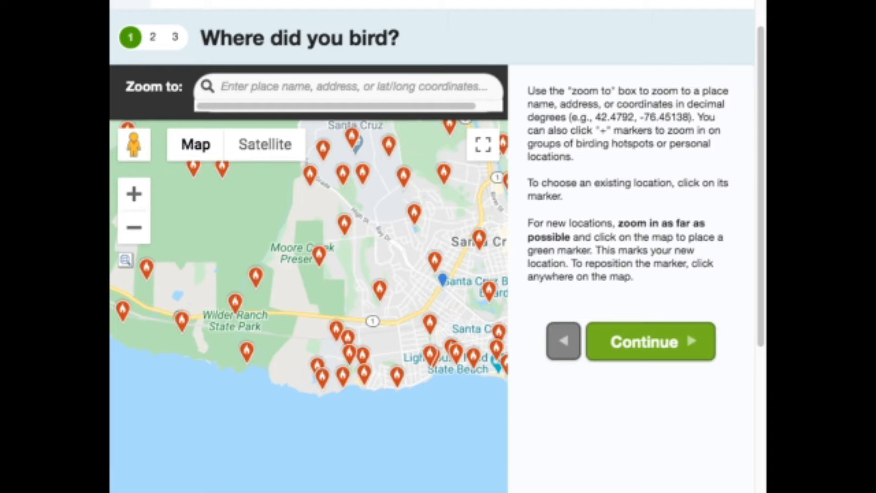
pyautogui.moveTo(347, 274); pyautogui.dragTo(271, 293)
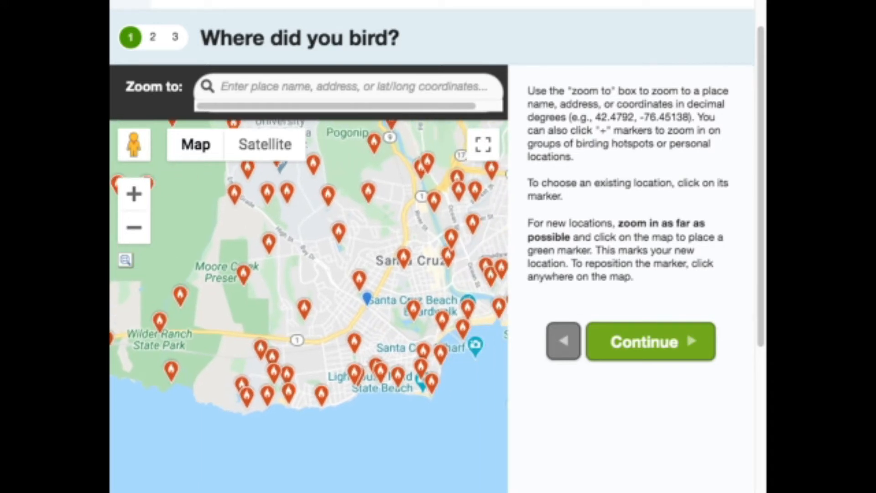
pyautogui.moveTo(338, 274); pyautogui.dragTo(287, 302)
pyautogui.click(134, 194)
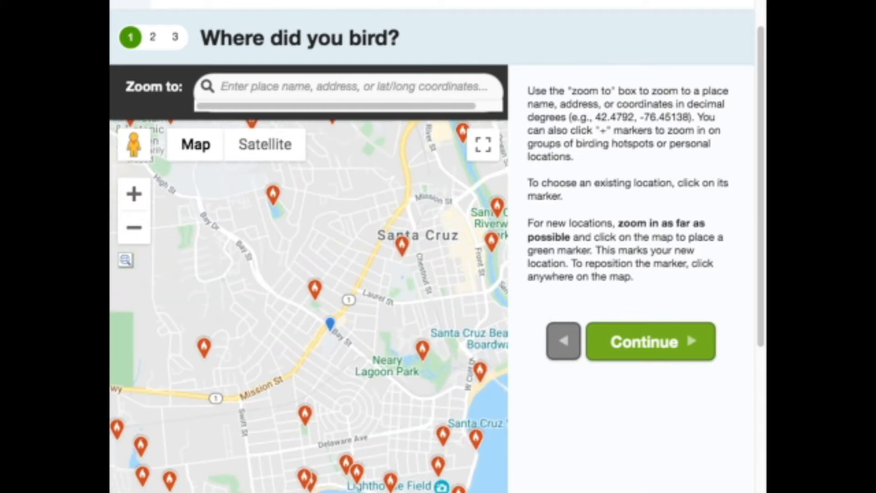
pyautogui.moveTo(356, 292); pyautogui.dragTo(254, 268)
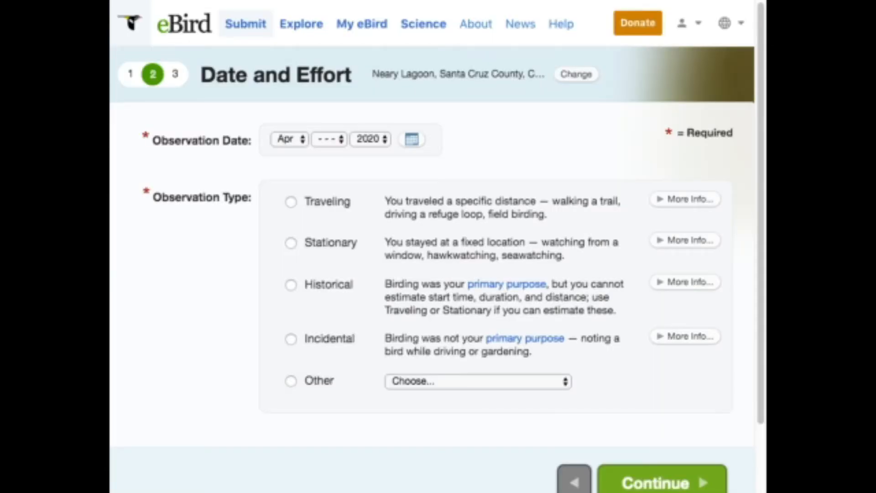
# Set the observation date to April 17, 2020 and choose Traveling as the observation type.
pyautogui.click(329, 140)
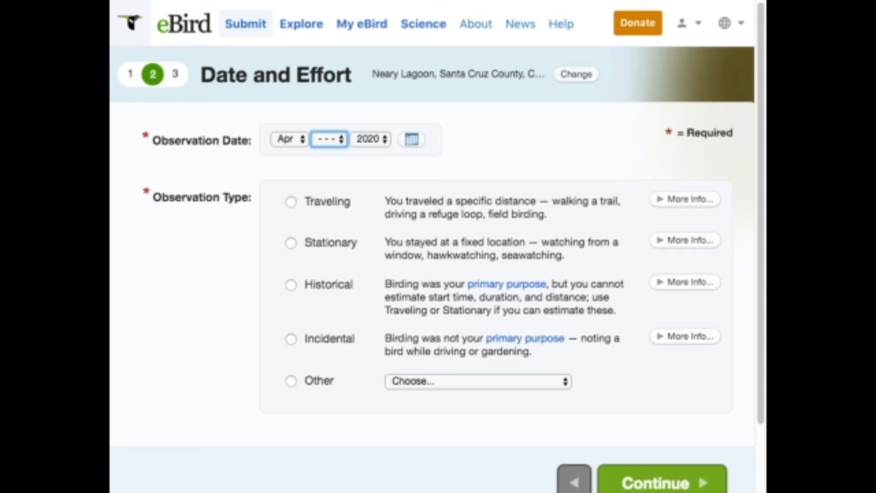
pyautogui.write('17')
pyautogui.click(291, 202)
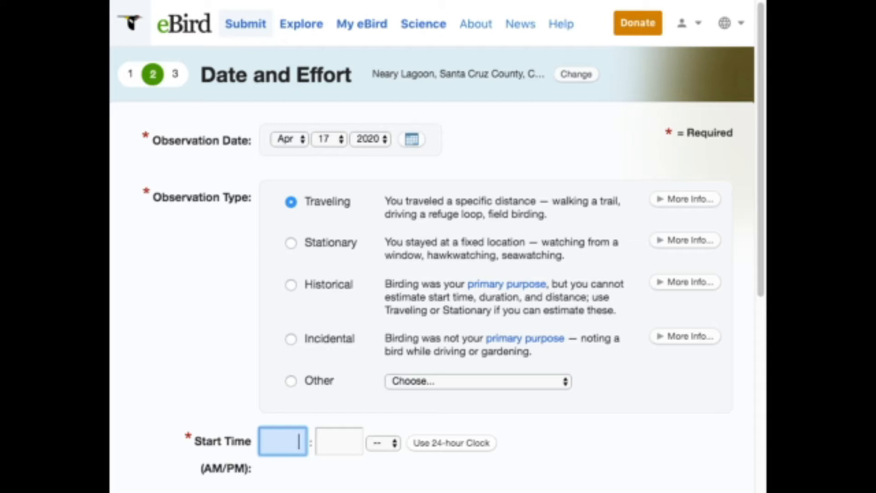
# Try the Stationary, Historical and Incidental observation types to compare their required fields, and return to Traveling.
pyautogui.click(291, 243)
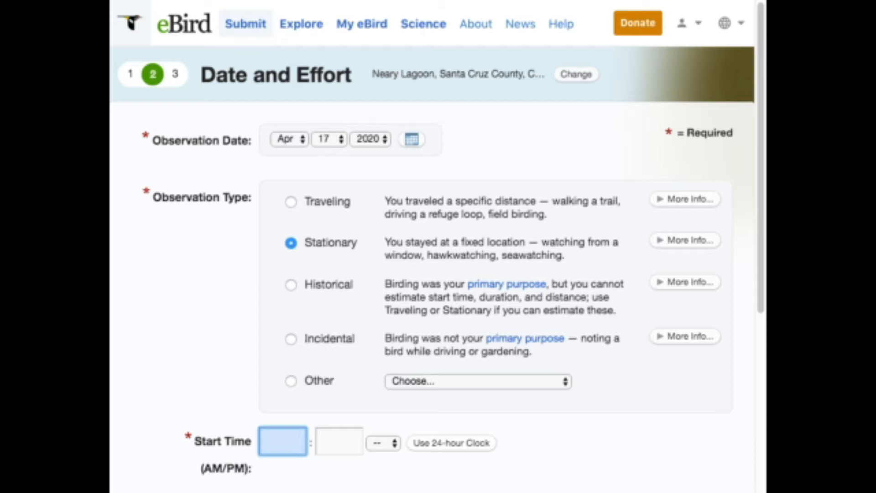
pyautogui.click(291, 285)
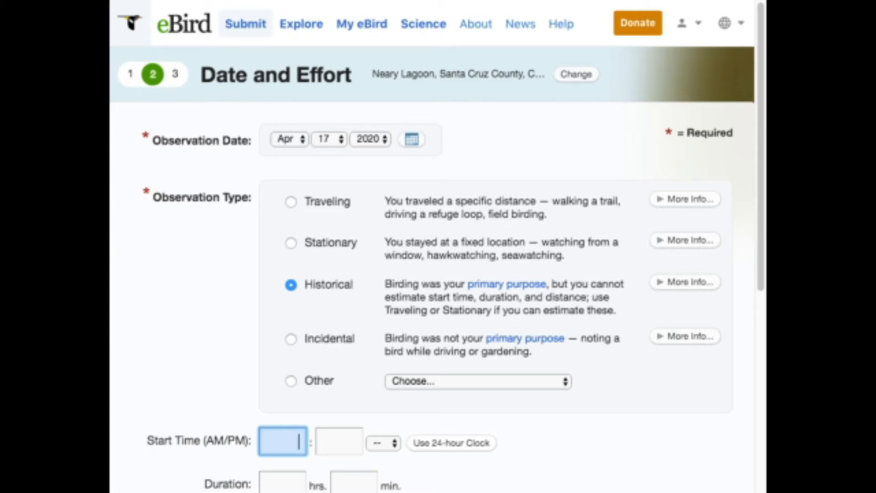
pyautogui.click(291, 339)
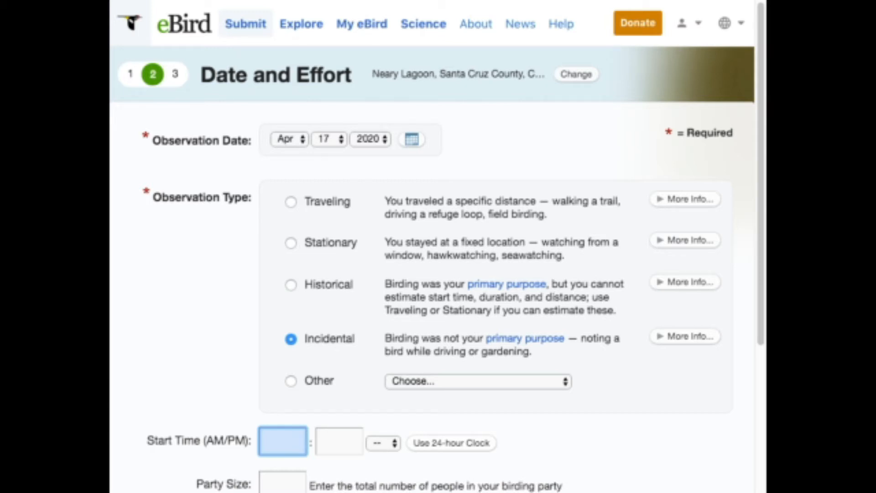
pyautogui.click(291, 202)
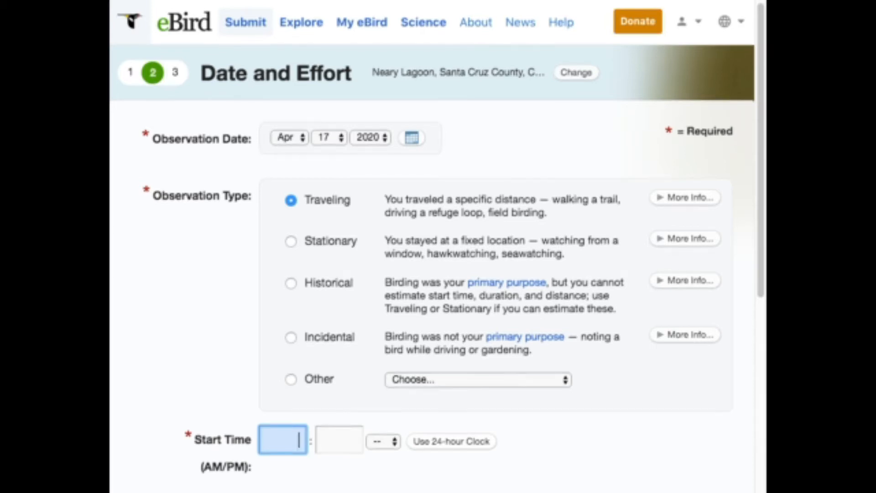
# Set the start time to 2:30 PM and the duration to 20 minutes.
pyautogui.scroll(-1, 437, 246)
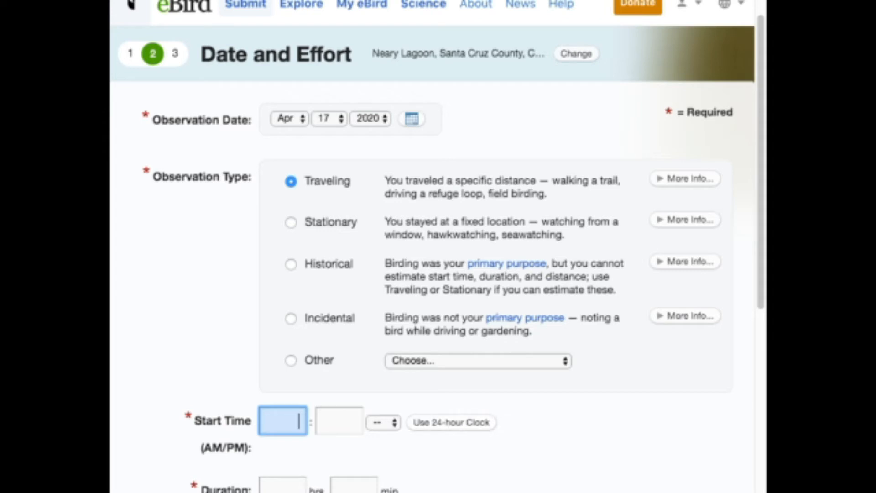
pyautogui.scroll(-5, 438, 246)
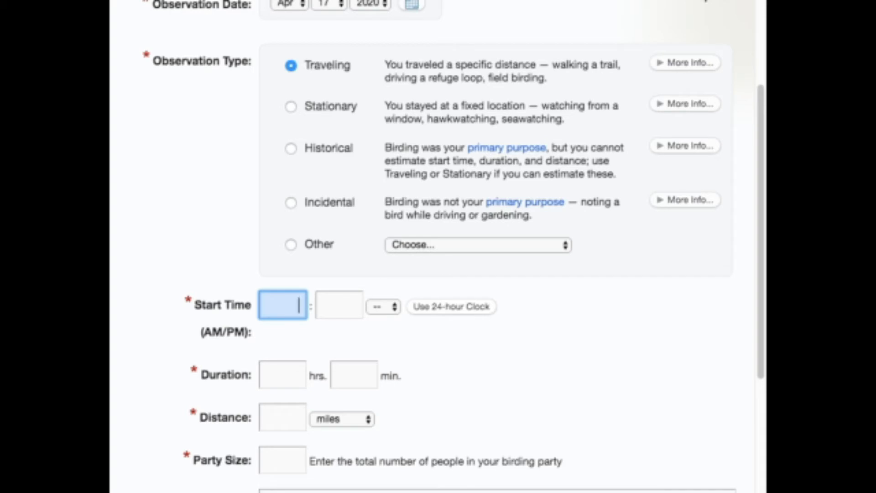
pyautogui.write('2')
pyautogui.press('Tab')
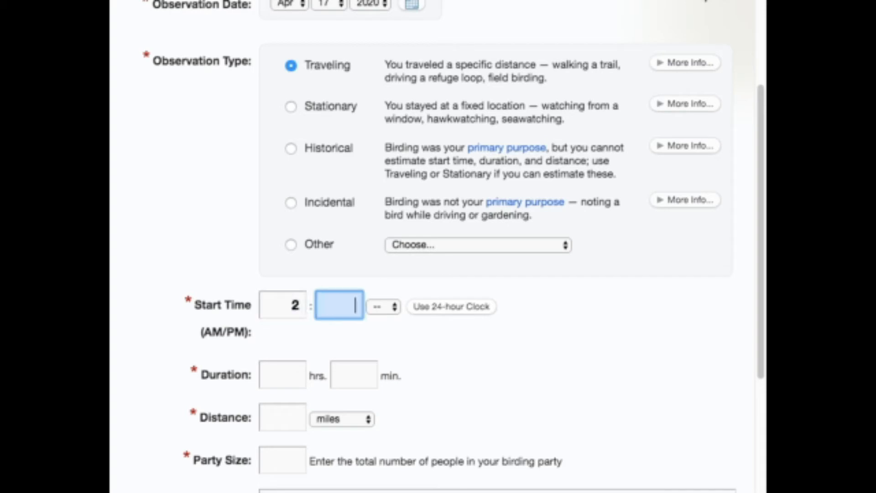
pyautogui.write('30')
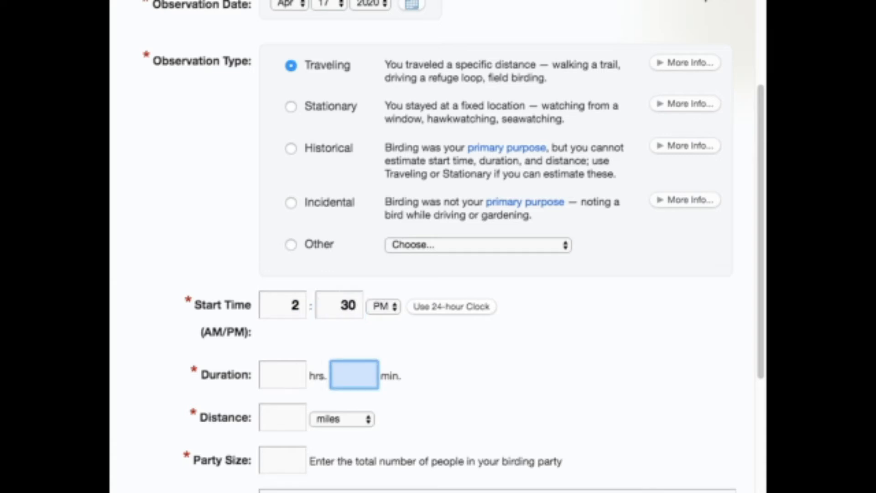
pyautogui.write('20')
pyautogui.press('Tab')
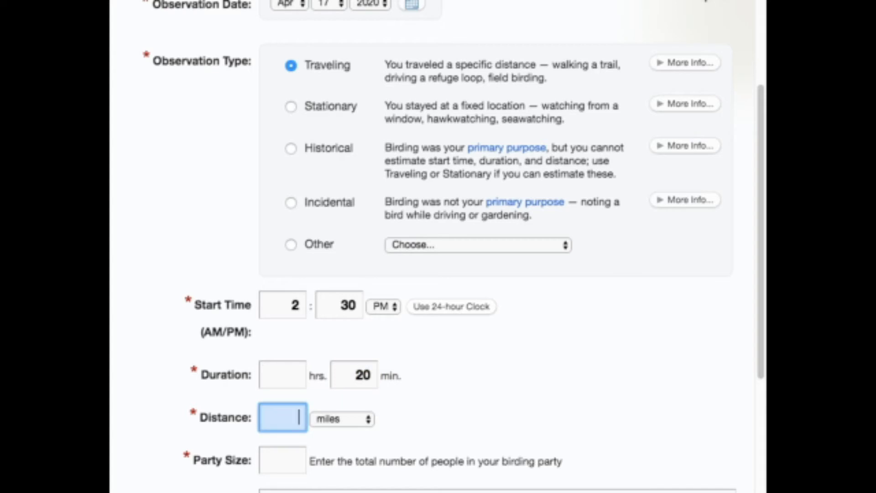
# Set the distance to 1.5 miles and the party size to 1, leave the comments blank, and continue to the species list.
pyautogui.write('1.5')
pyautogui.press('Tab')
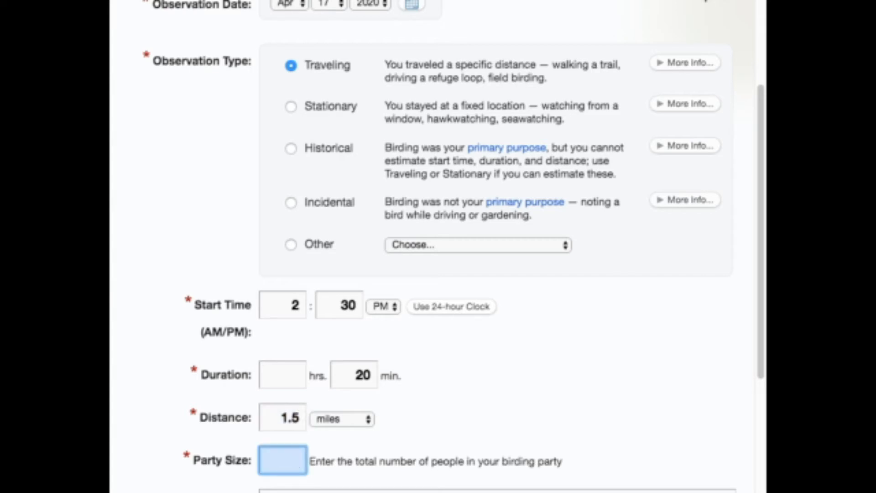
pyautogui.write('1')
pyautogui.scroll(-5, 438, 247)
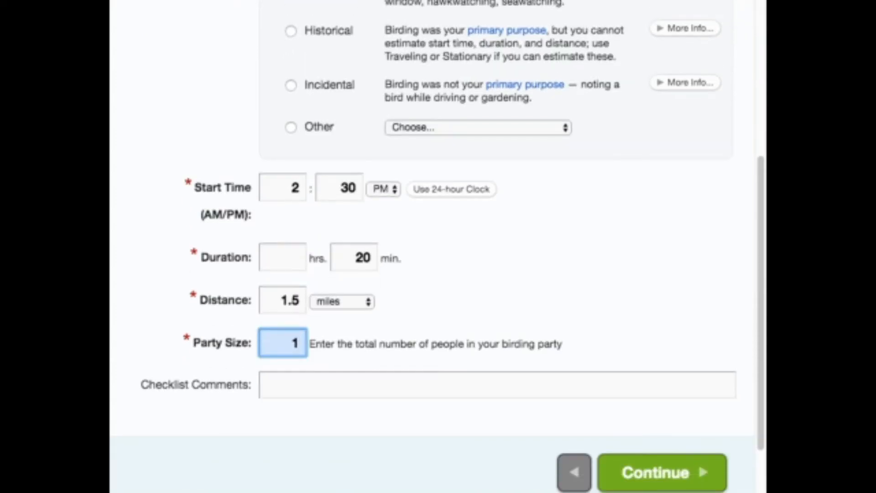
pyautogui.scroll(-2, 438, 246)
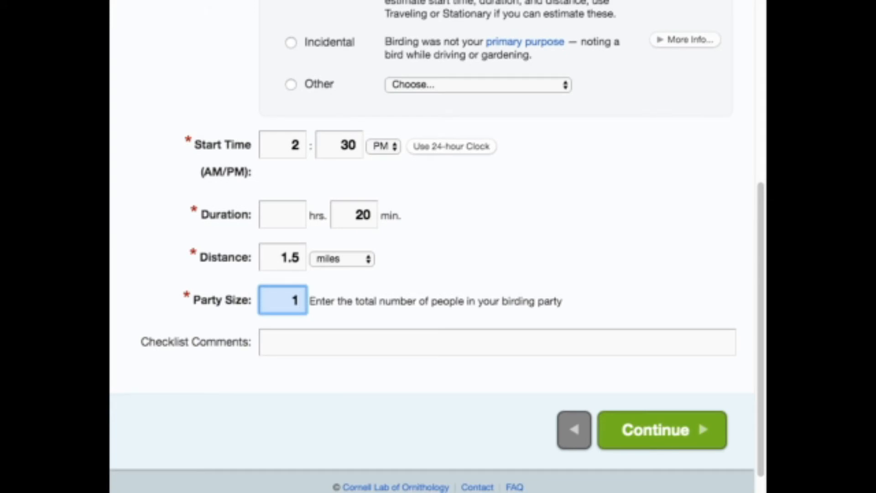
pyautogui.press('Tab')
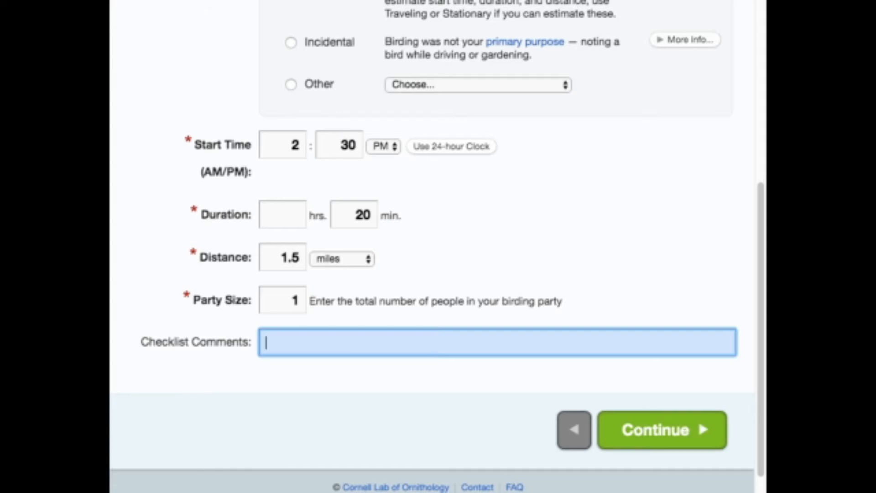
pyautogui.click(697, 417)
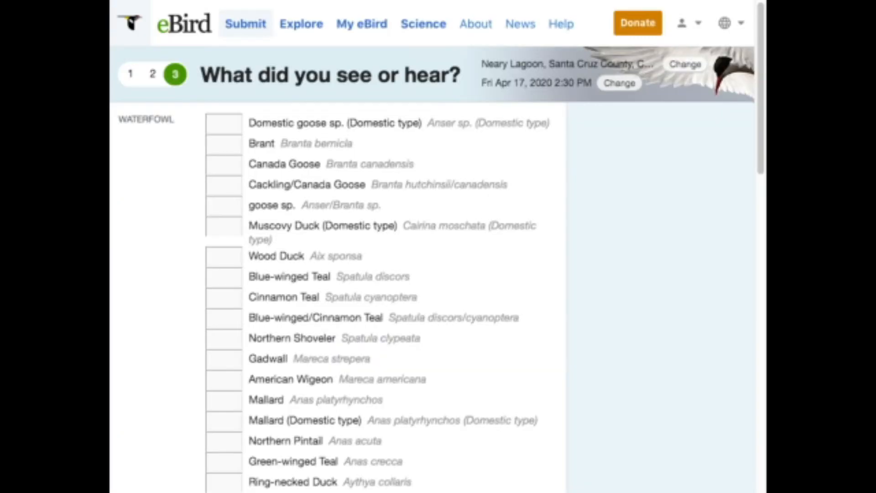
# Look through the species checklist from the waterfowl down to the hummingbirds and return to its beginning.
pyautogui.scroll(-1, 433, 247)
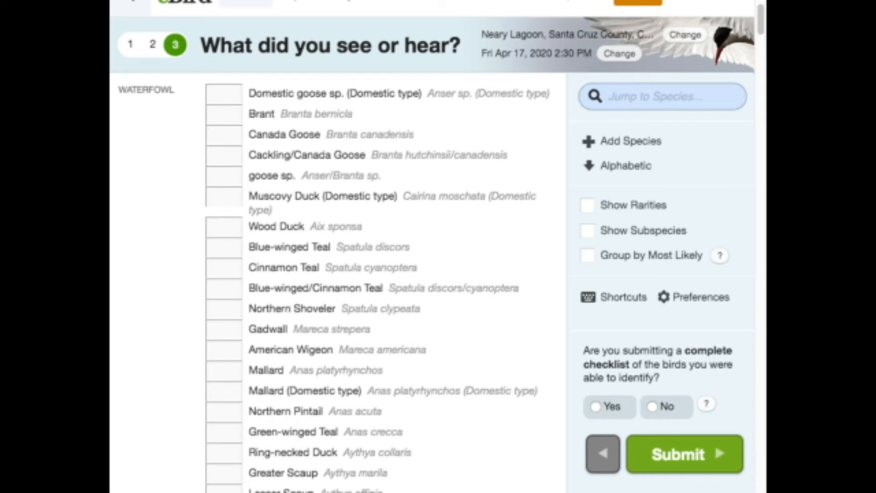
pyautogui.scroll(-13, 337, 247)
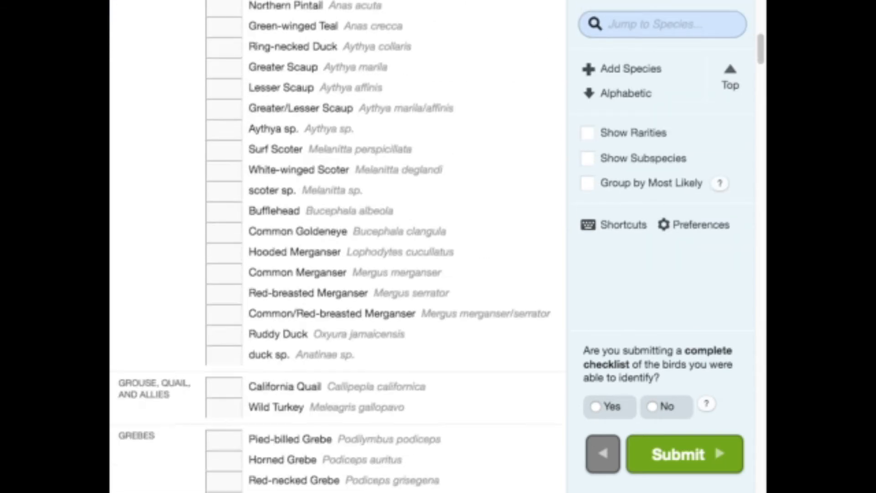
pyautogui.scroll(-7, 338, 247)
pyautogui.scroll(12, 338, 246)
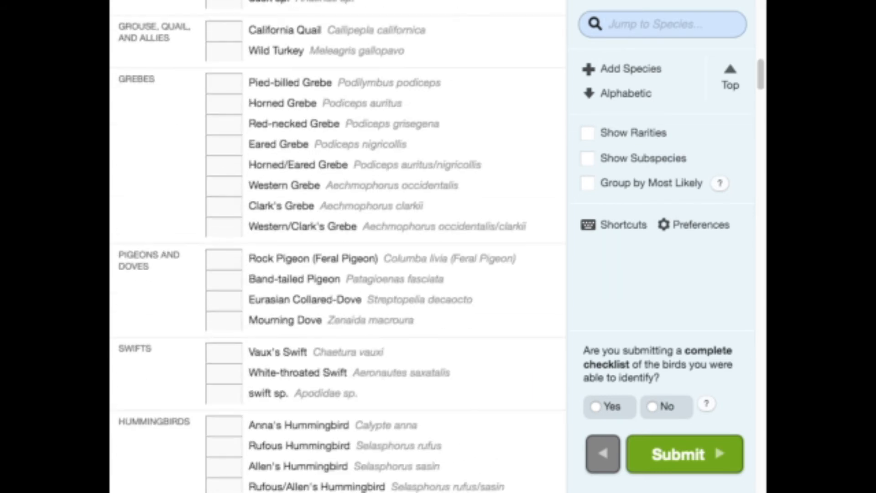
pyautogui.scroll(9, 338, 247)
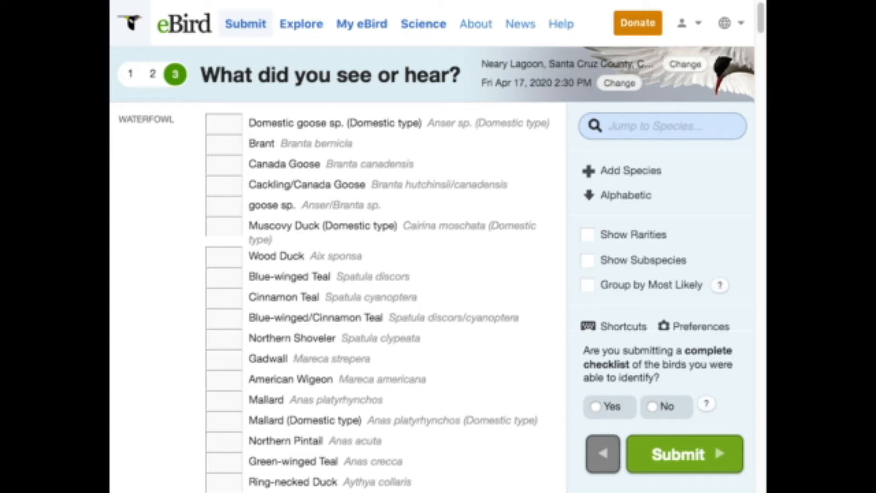
# Group the Neary Lagoon species list by most likely and select the count entry for Anna's Hummingbird.
pyautogui.scroll(-2, 437, 247)
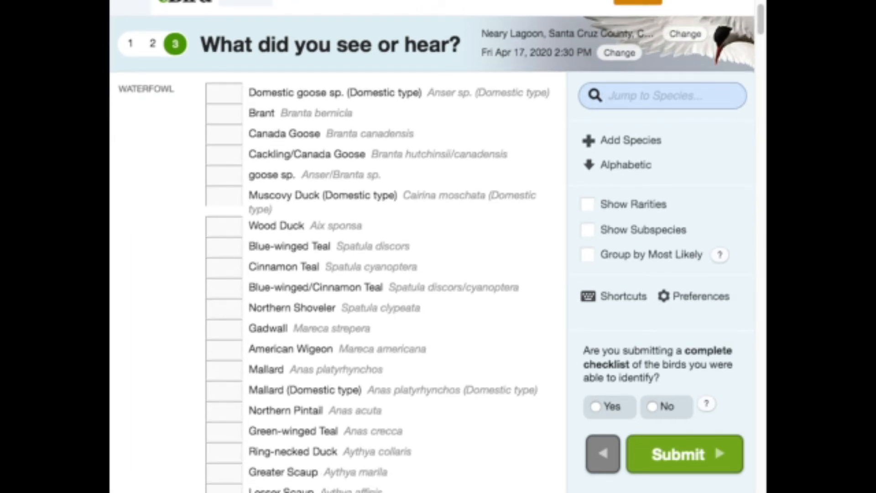
pyautogui.click(626, 165)
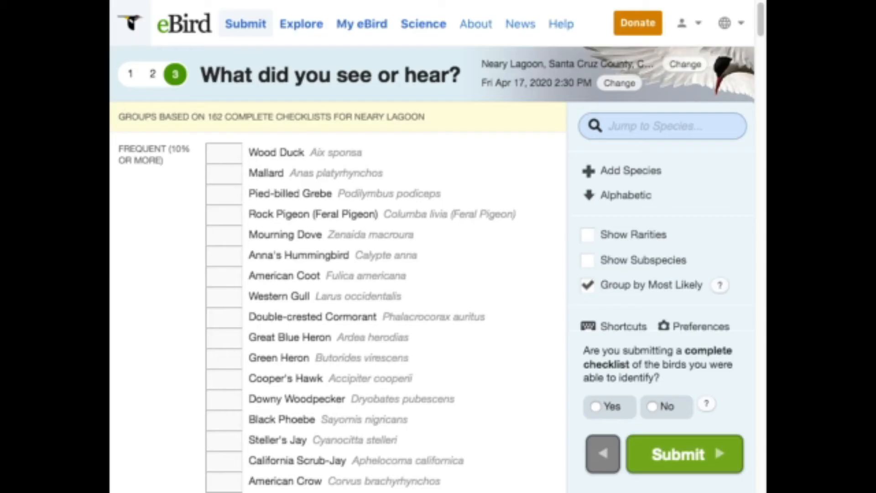
pyautogui.click(224, 276)
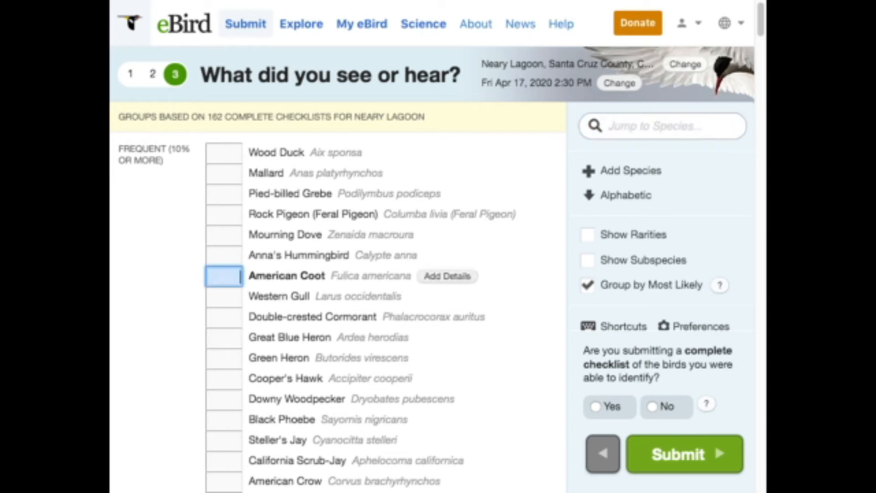
pyautogui.click(224, 256)
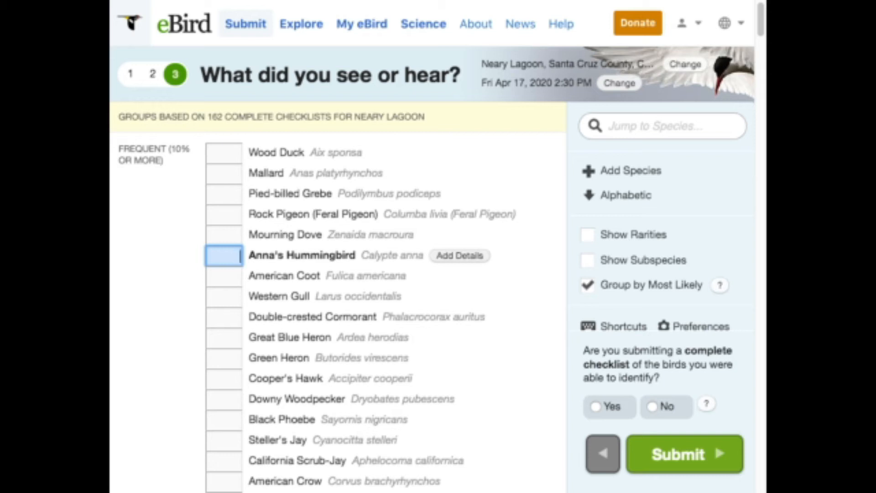
# Find Song Sparrow with the species search and record a count of 2.
pyautogui.click(657, 126)
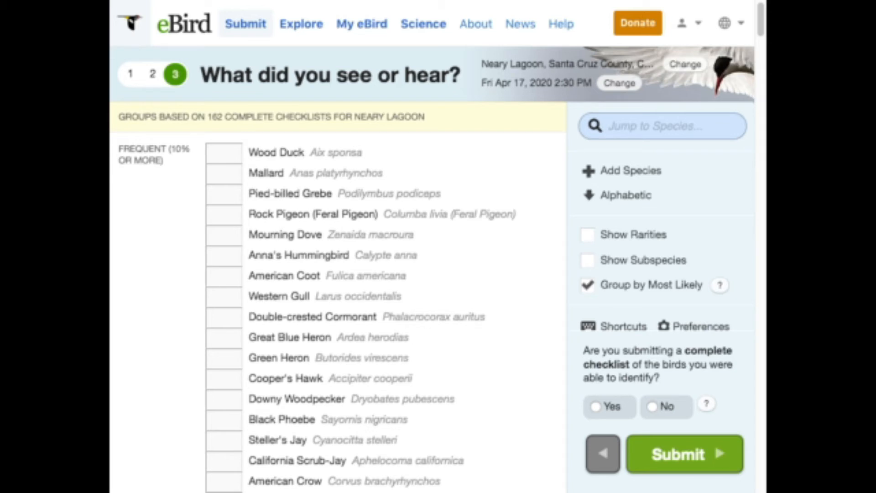
pyautogui.write('song')
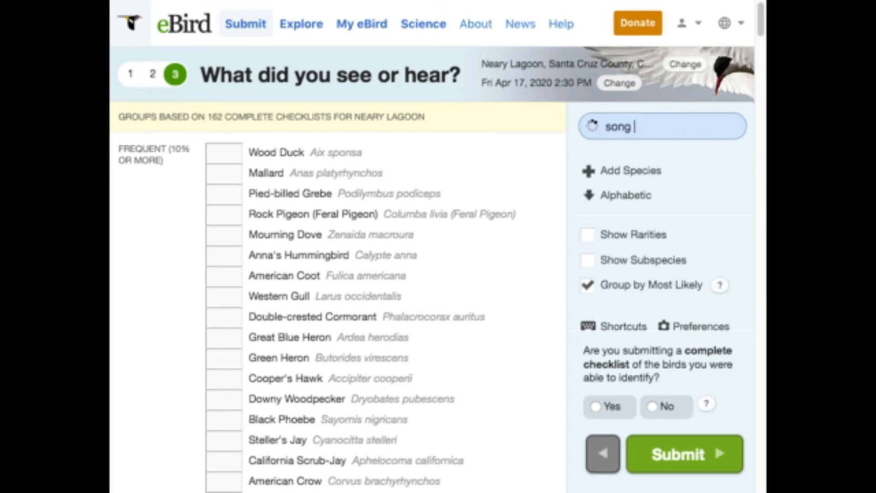
pyautogui.write(' sparrow')
pyautogui.press('Return')
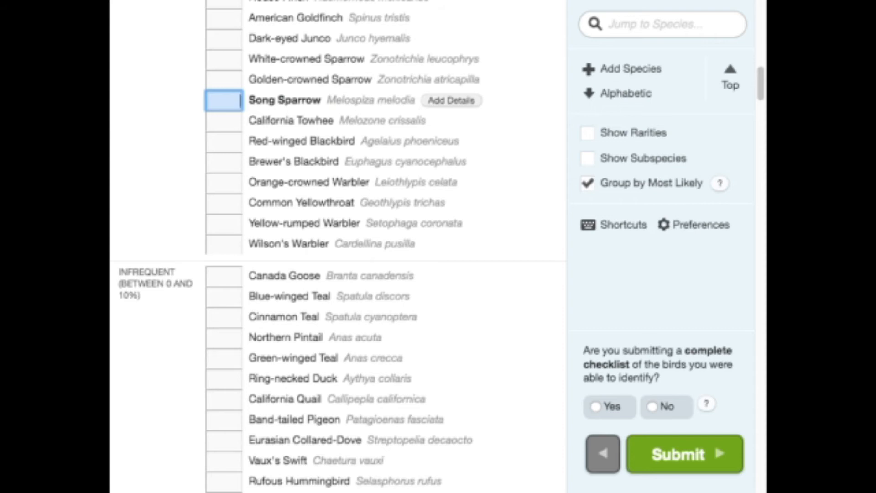
pyautogui.write('2')
# Mark Golden-crowned Sparrow as present without a count by entering x.
pyautogui.click(224, 80)
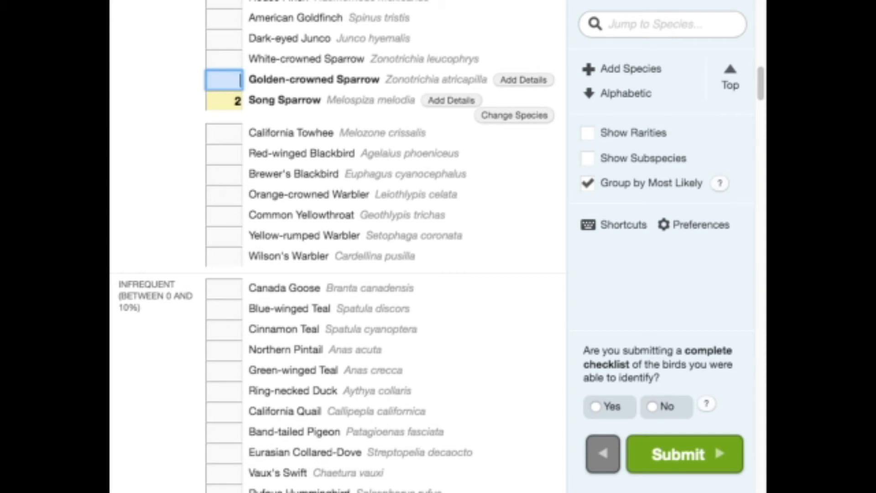
pyautogui.write('x')
pyautogui.press('Return')
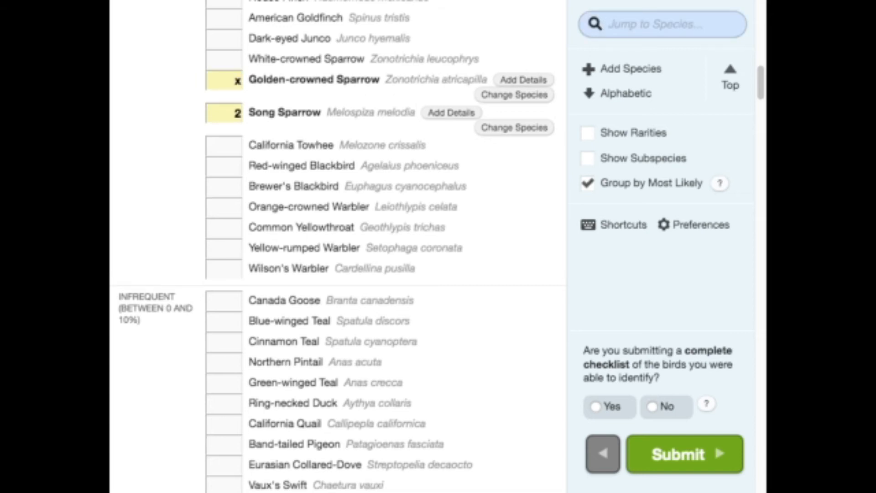
# Find Red-winged Blackbird by searching for "red-wing" and record a count of 16.
pyautogui.write('r')
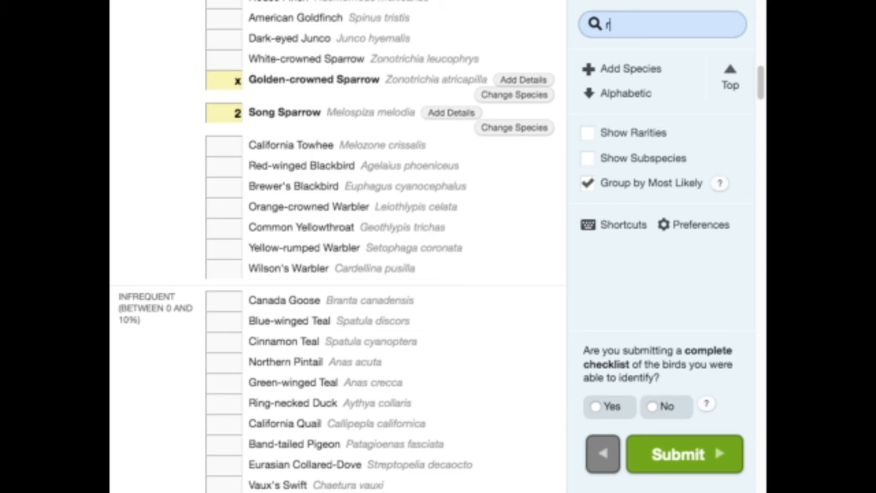
pyautogui.write('ed-wing')
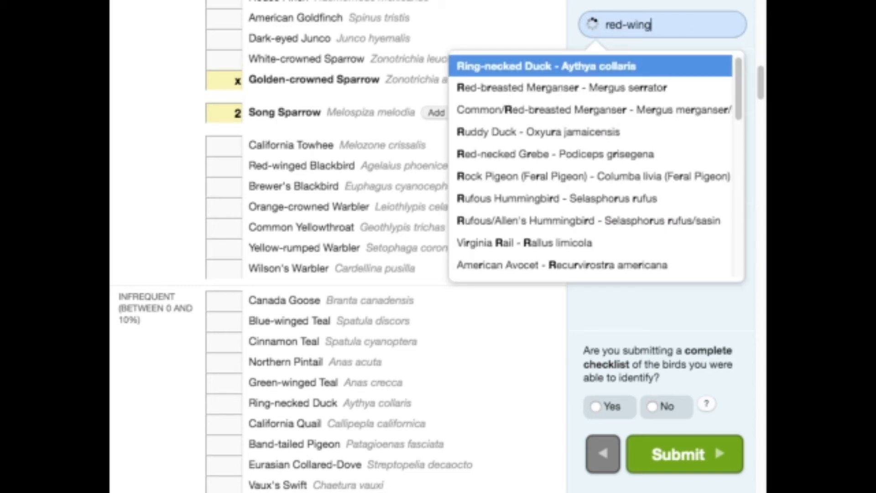
pyautogui.press('Return')
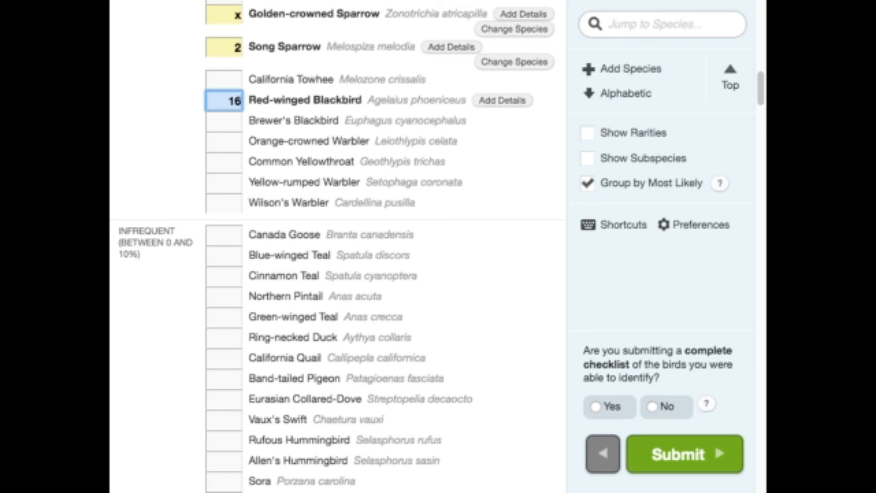
# Include rarities in the species list.
pyautogui.scroll(4, 338, 246)
pyautogui.scroll(15, 337, 246)
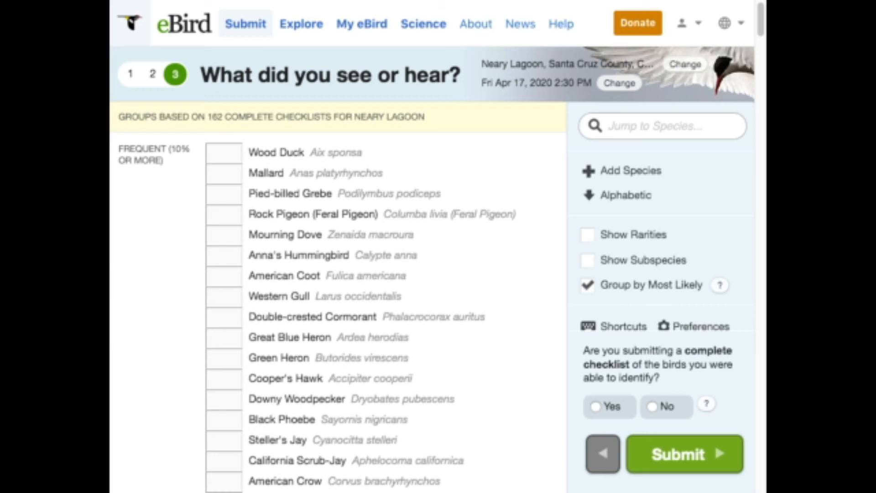
pyautogui.click(588, 235)
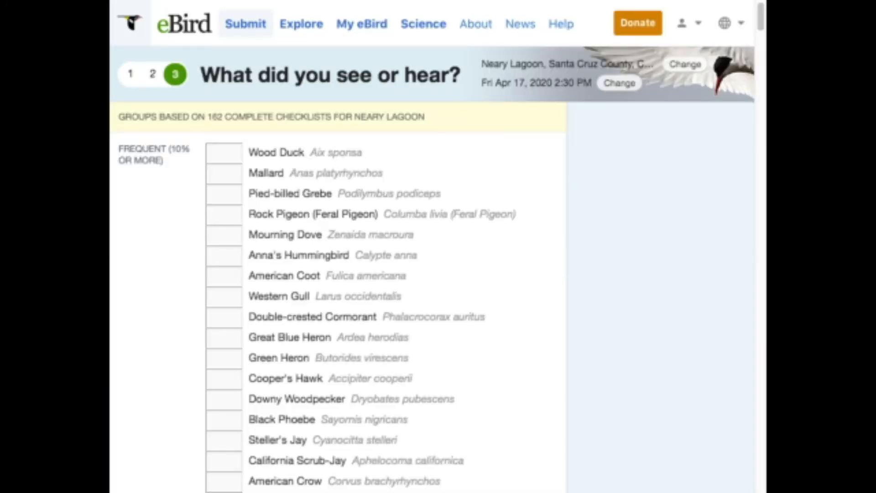
# Record 1 Swainson's Thrush, flagged as rare, and open its details for describing the sighting.
pyautogui.scroll(-2, 433, 292)
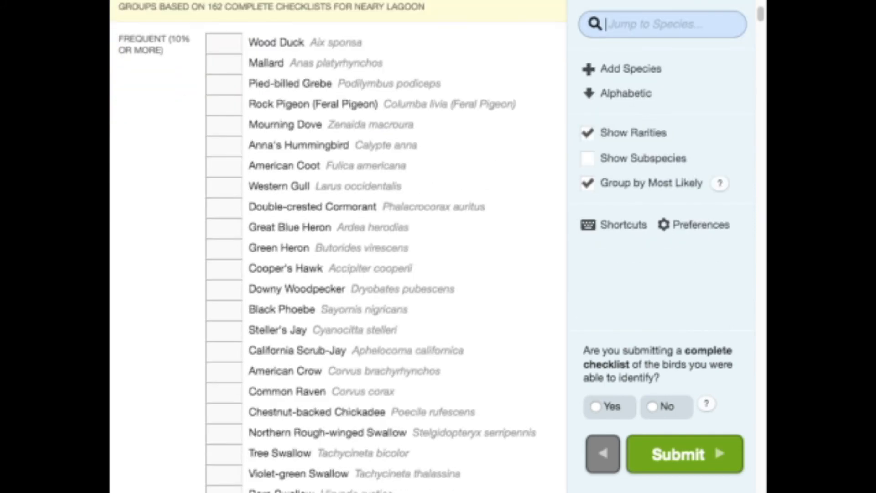
pyautogui.scroll(-15, 379, 247)
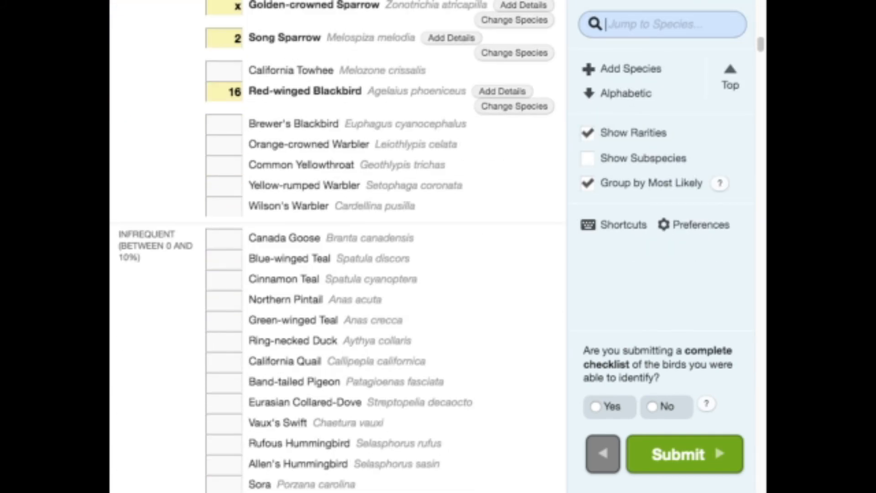
pyautogui.scroll(-20, 379, 246)
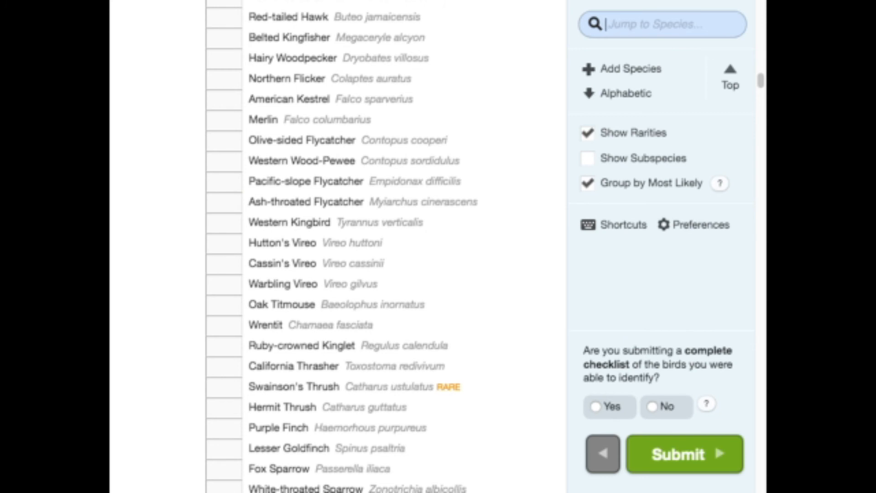
pyautogui.click(223, 387)
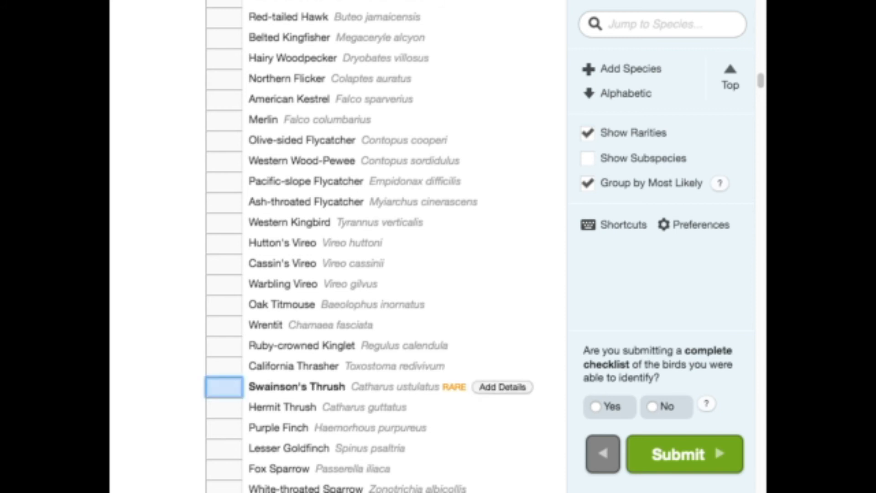
pyautogui.write('1')
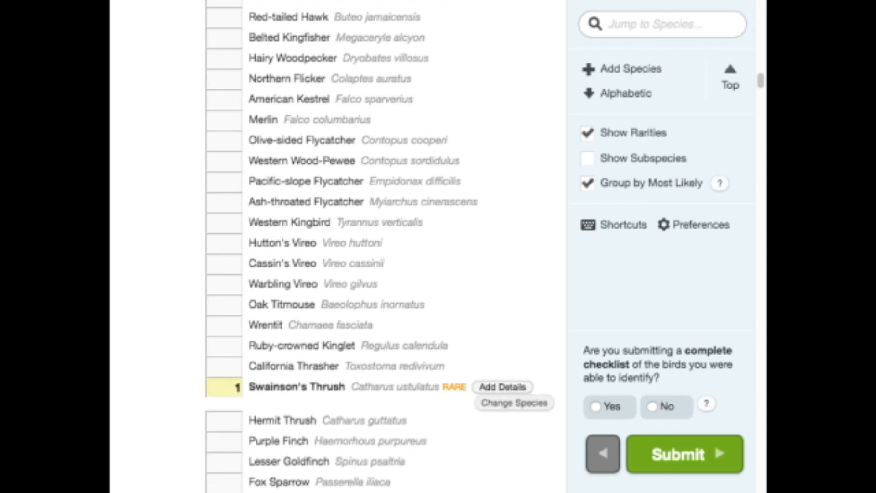
pyautogui.click(502, 387)
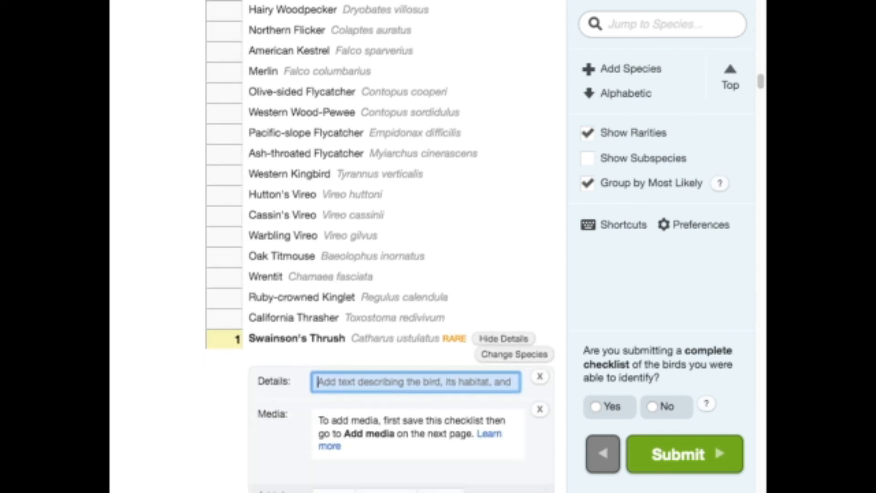
pyautogui.scroll(-1, 503, 387)
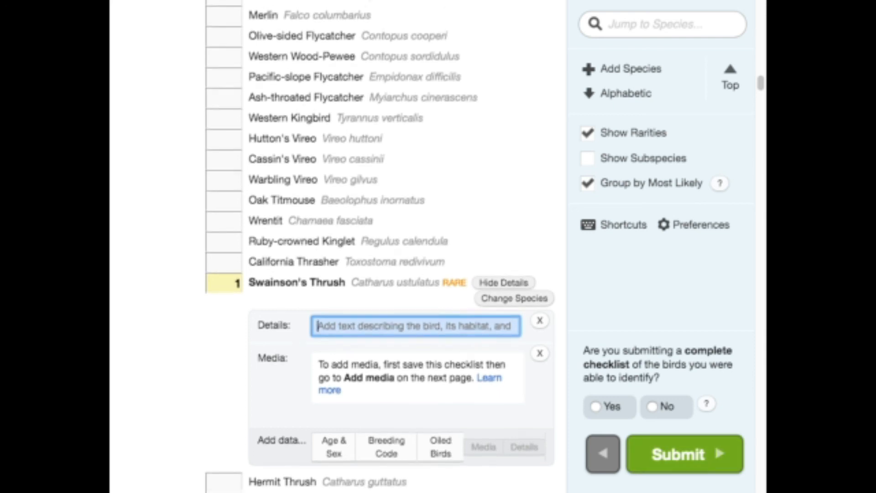
# Go to My eBird, view the life list stats, and open the page for managing submitted checklists.
pyautogui.scroll(5, 384, 247)
pyautogui.scroll(20, 256, 27)
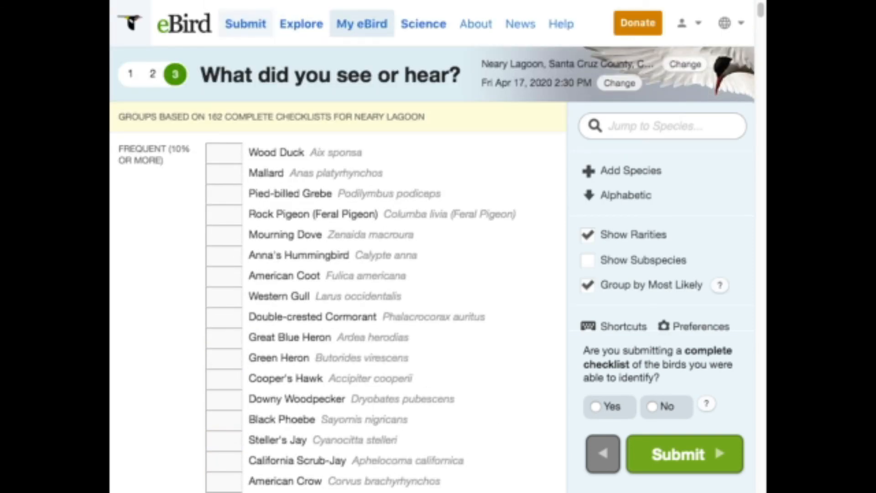
pyautogui.click(362, 23)
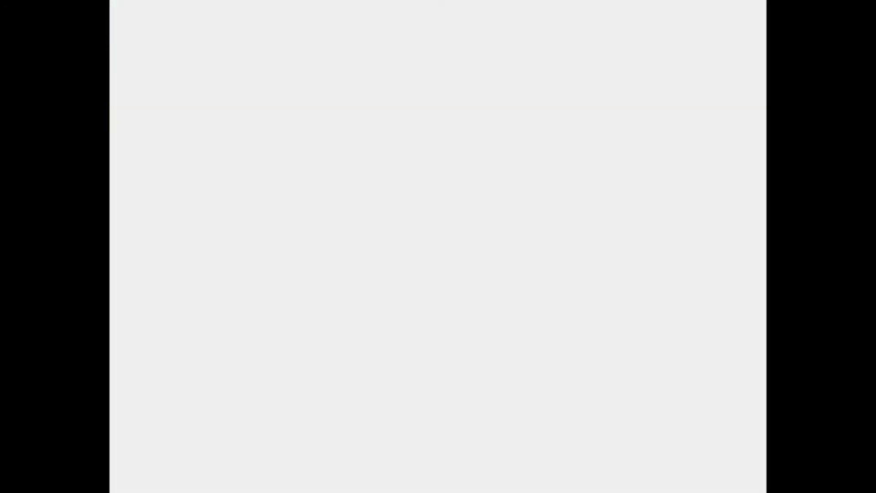
pyautogui.scroll(-3, 437, 247)
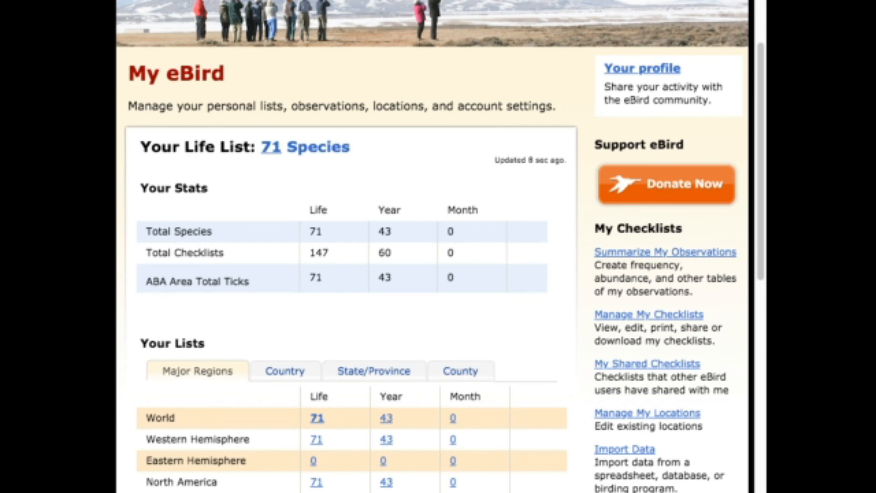
pyautogui.scroll(-2, 437, 247)
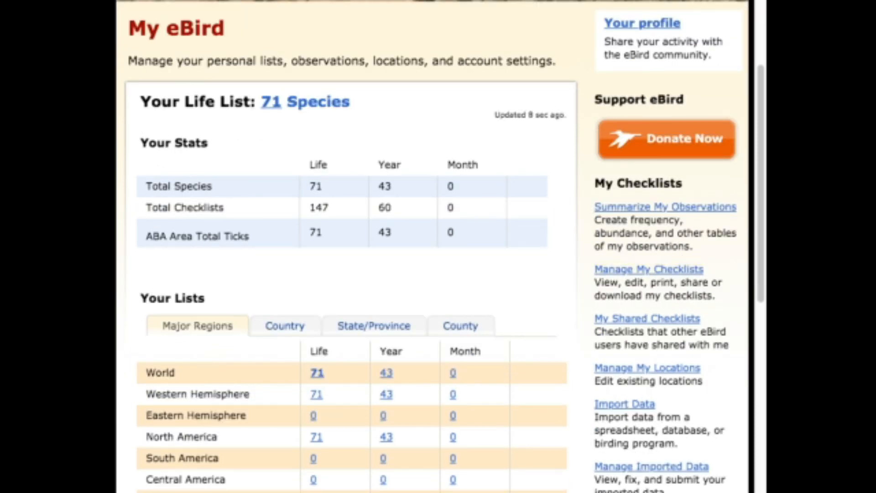
pyautogui.click(667, 270)
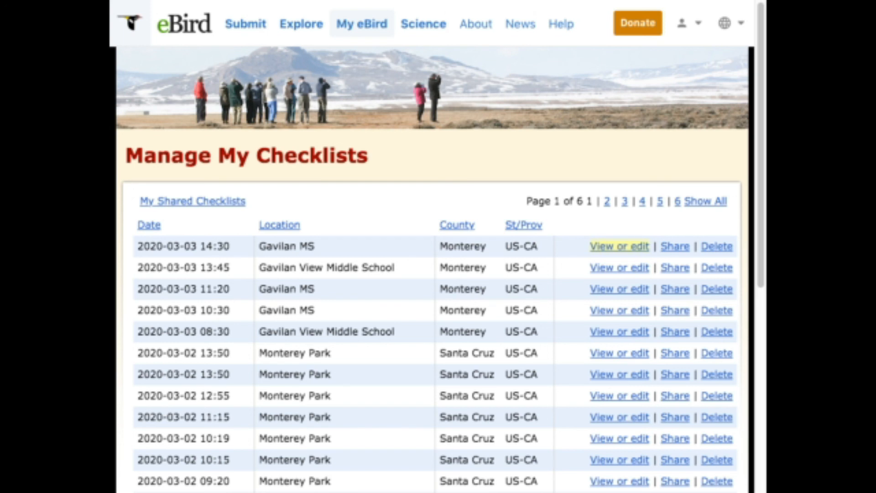
pyautogui.click(619, 247)
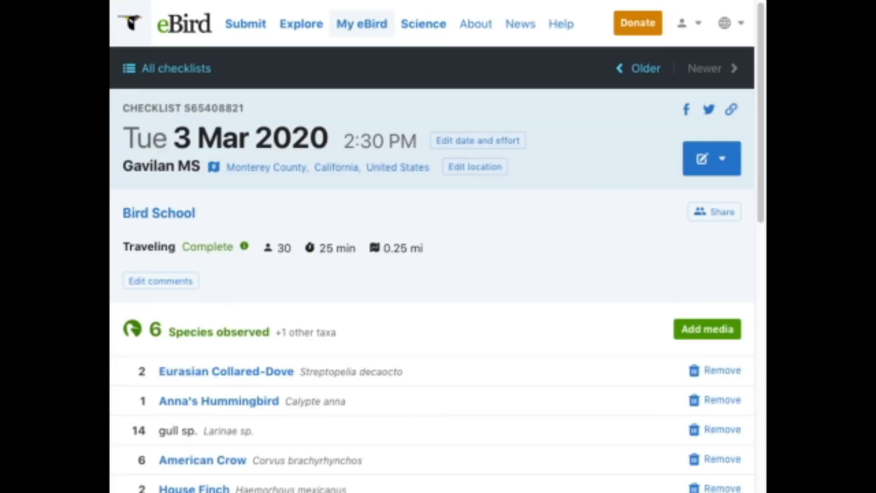
pyautogui.scroll(-1, 437, 246)
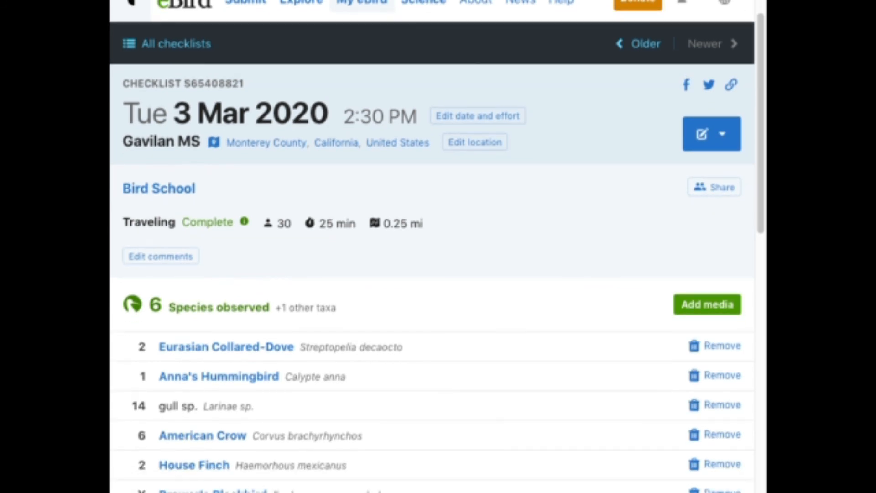
pyautogui.scroll(-1, 437, 246)
pyautogui.scroll(-4, 437, 246)
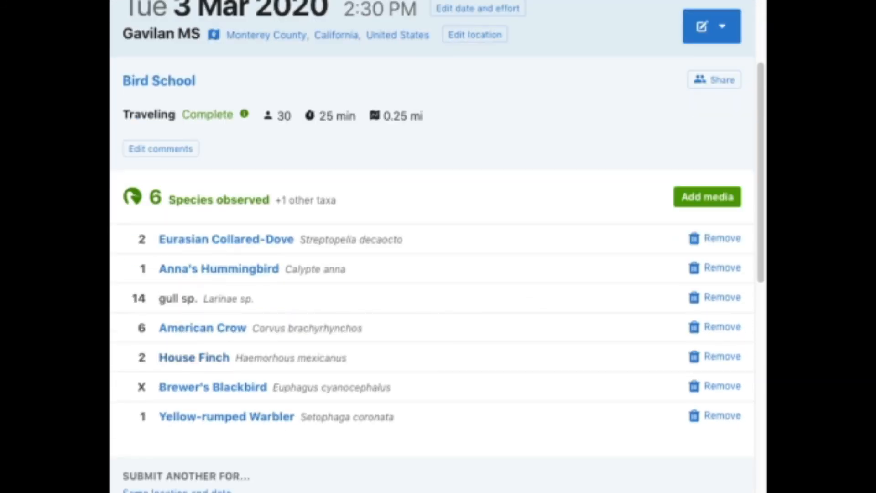
pyautogui.scroll(-2, 437, 247)
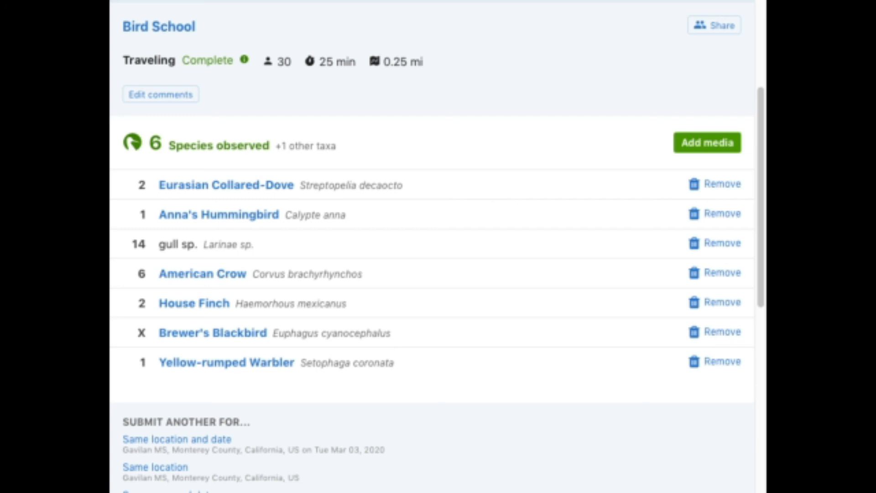
pyautogui.scroll(4, 432, 247)
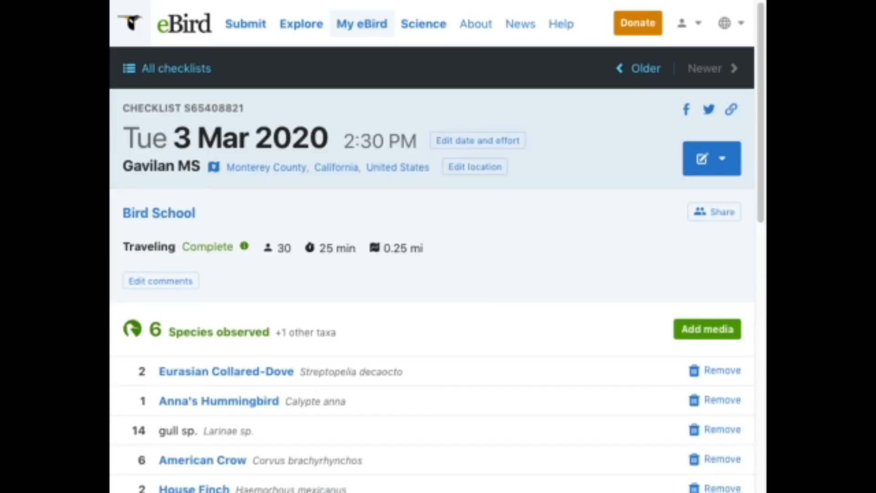